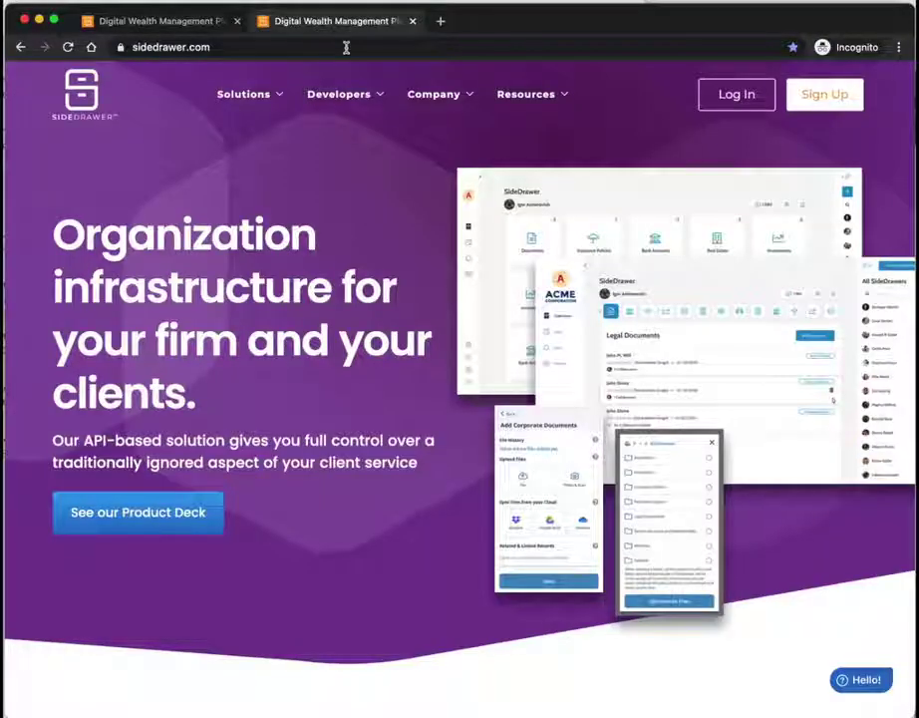
Step: Open the SideDrawer Log In page to reach the email sign-in screen
click(741, 103)
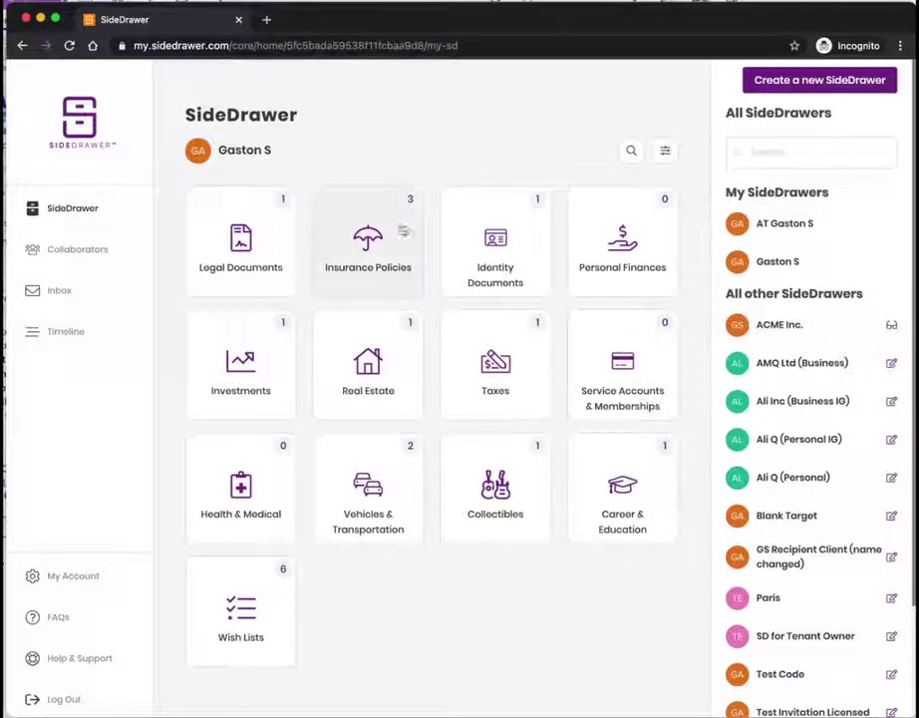
drag(228, 149, 272, 151)
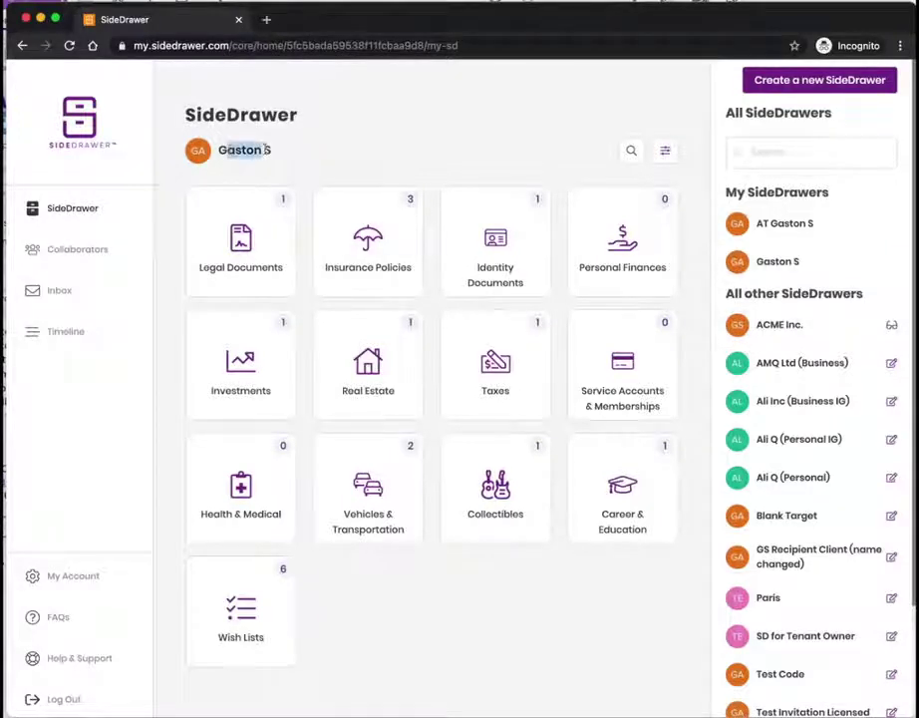
click(235, 143)
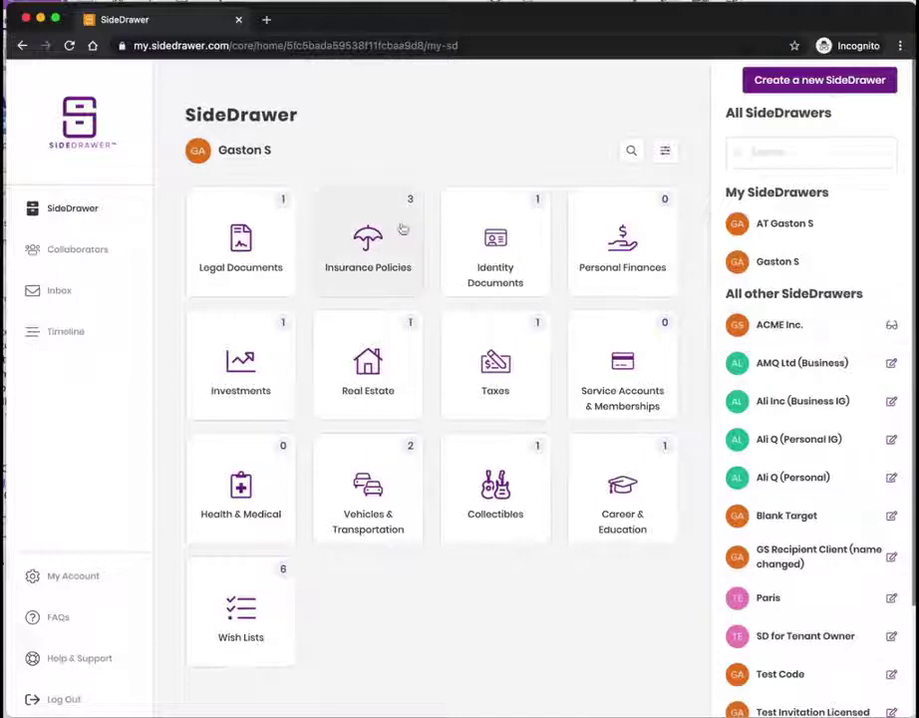
drag(228, 149, 276, 152)
click(234, 146)
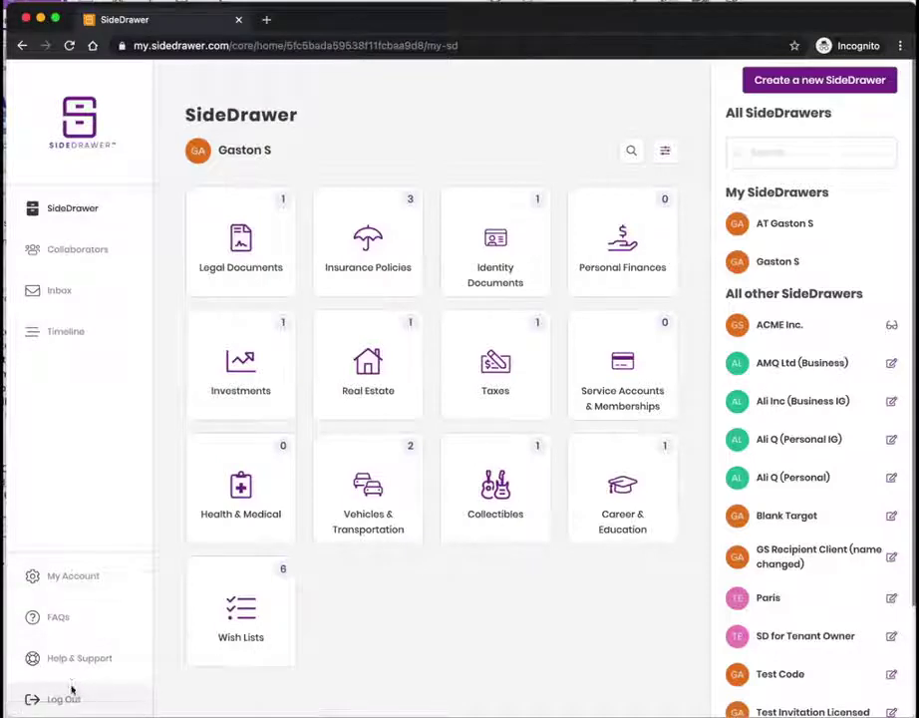
Step: Create a new Legal Documents record with record type Will
click(238, 276)
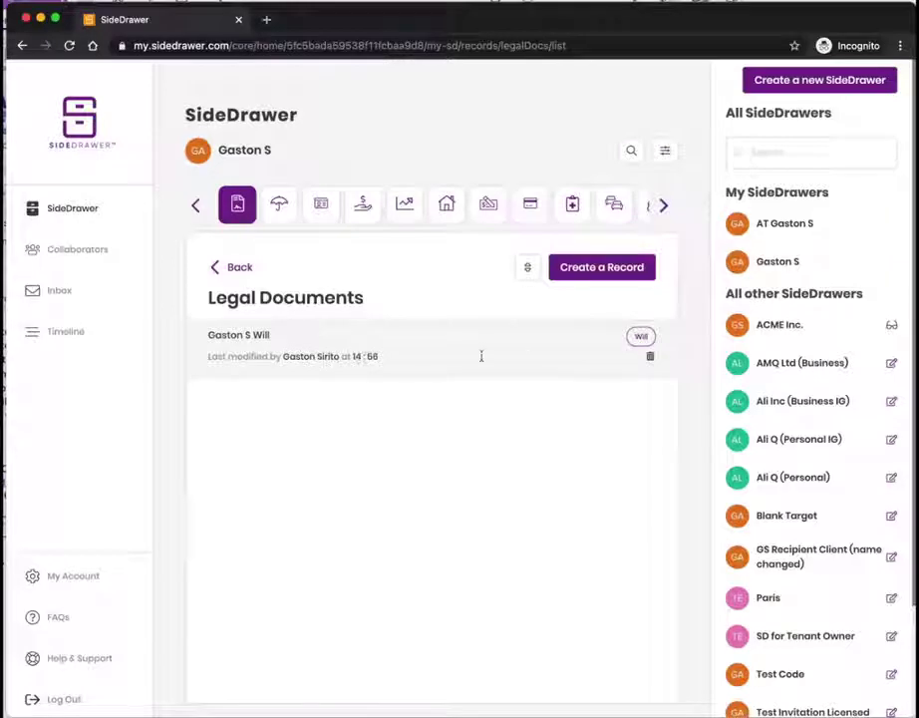
click(572, 279)
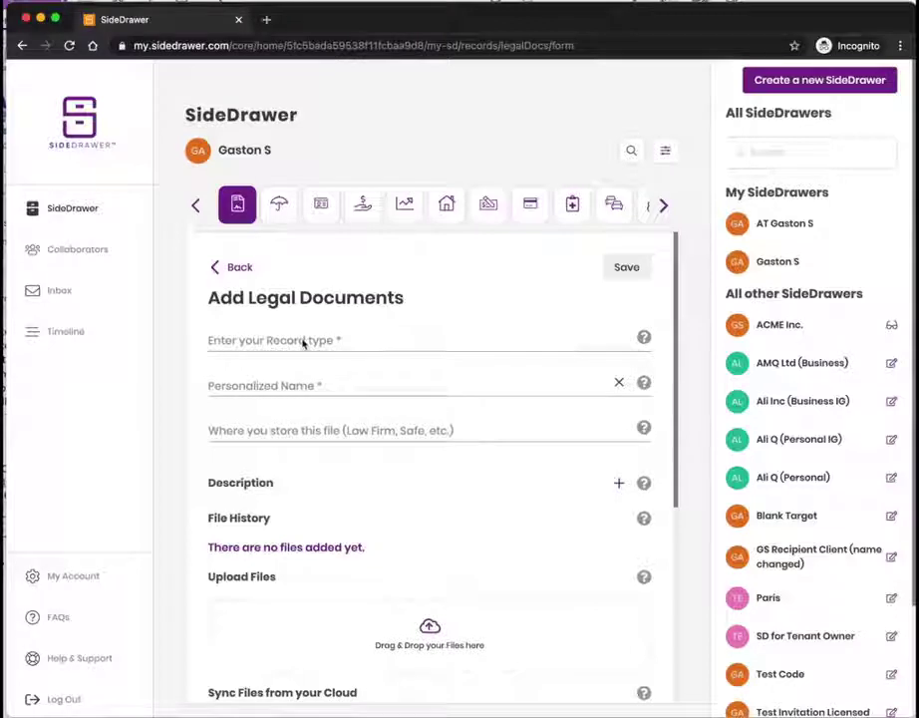
click(304, 342)
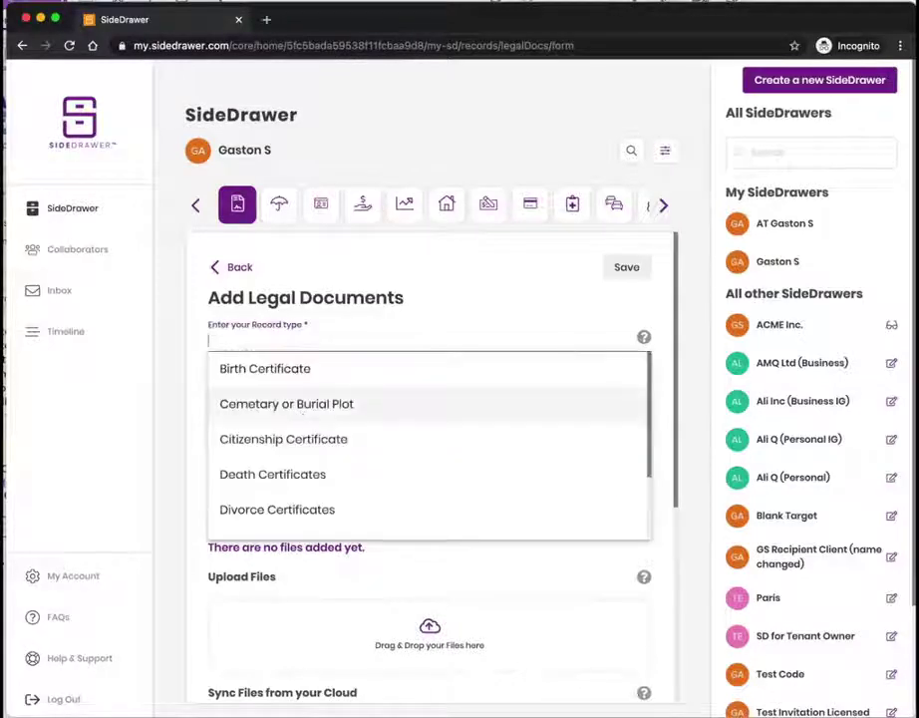
text(w)
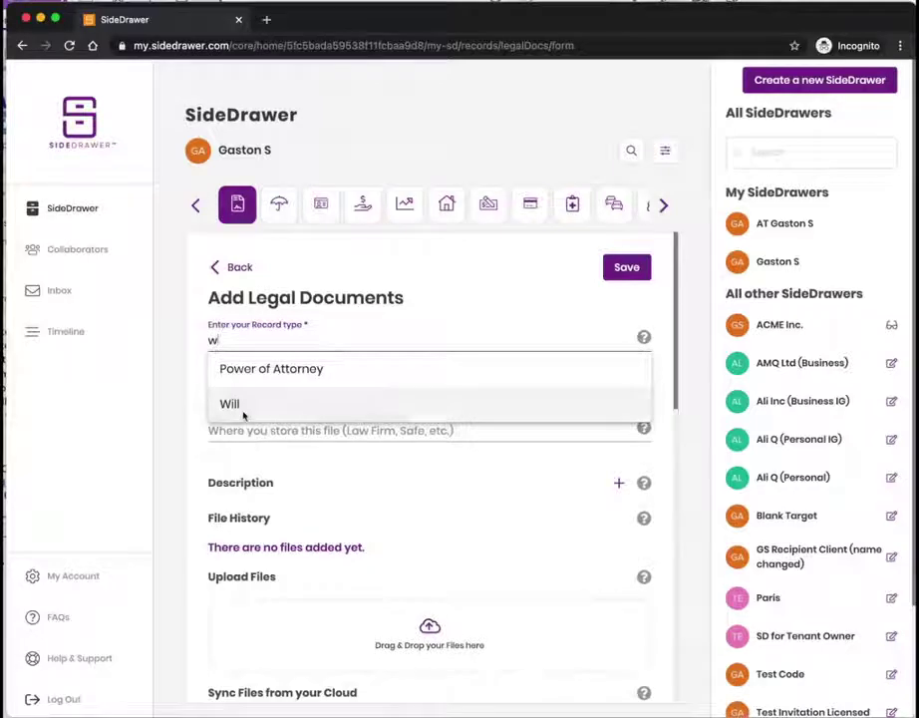
click(242, 413)
scroll(304, 476, down, 5)
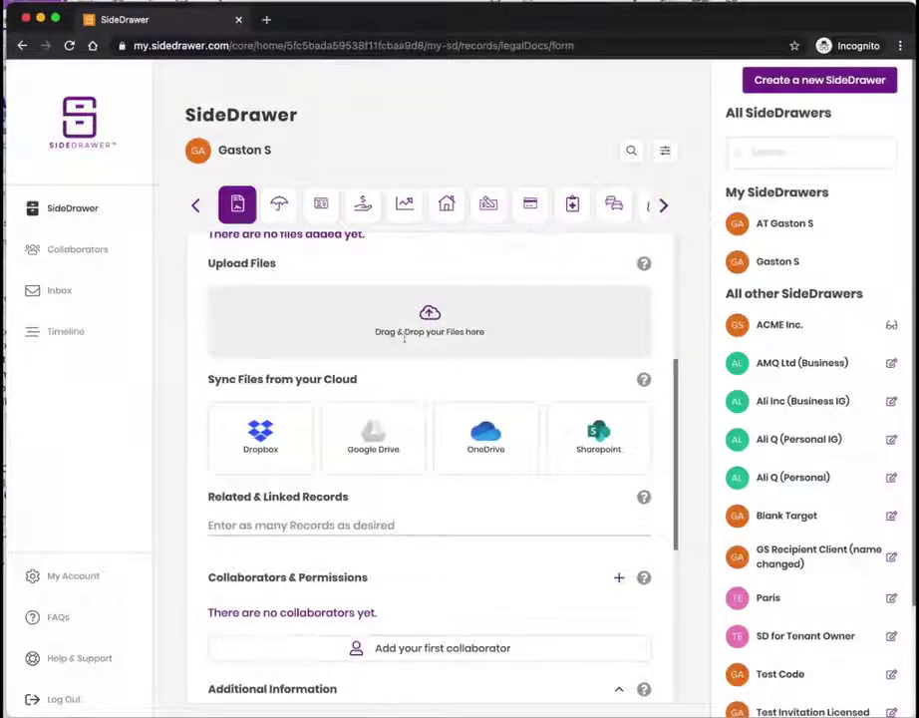
Step: Upload Estate-planning-More-than-just-a-will.pdf into the new Will record's files
click(449, 331)
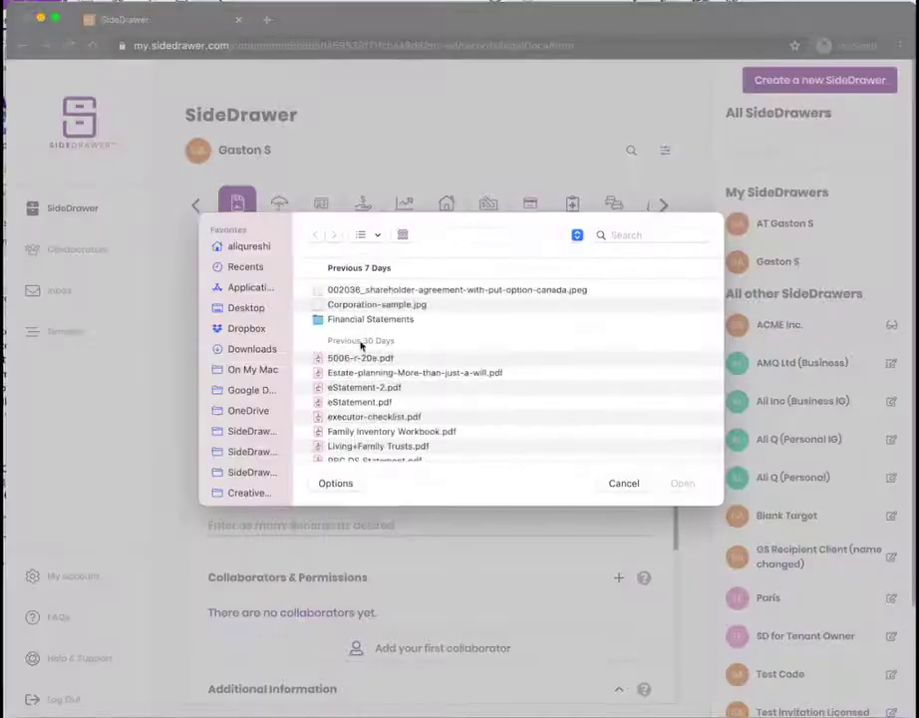
click(361, 372)
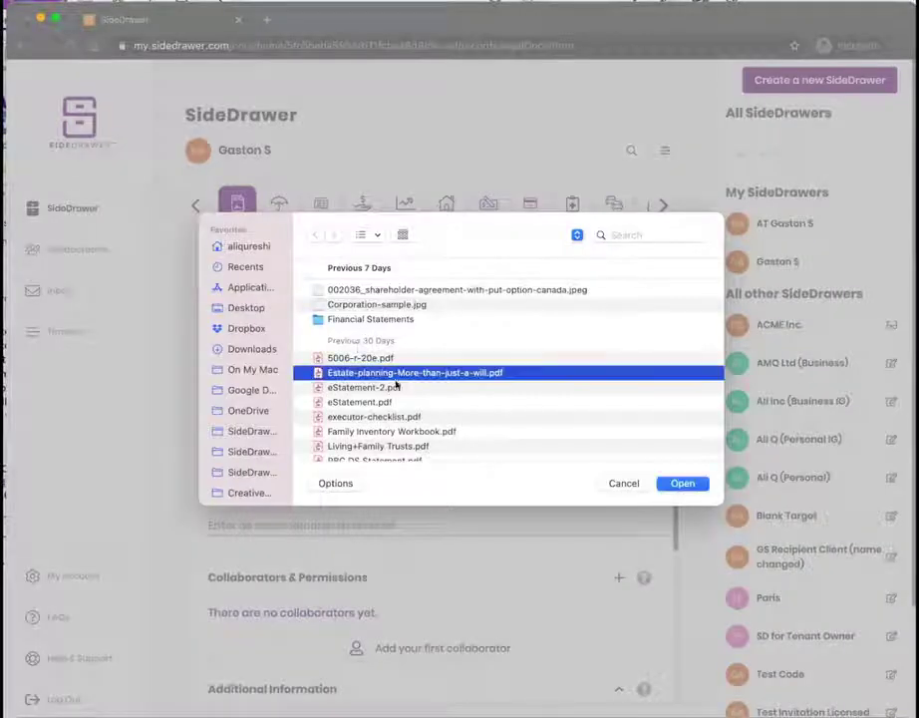
click(689, 487)
scroll(431, 427, down, 5)
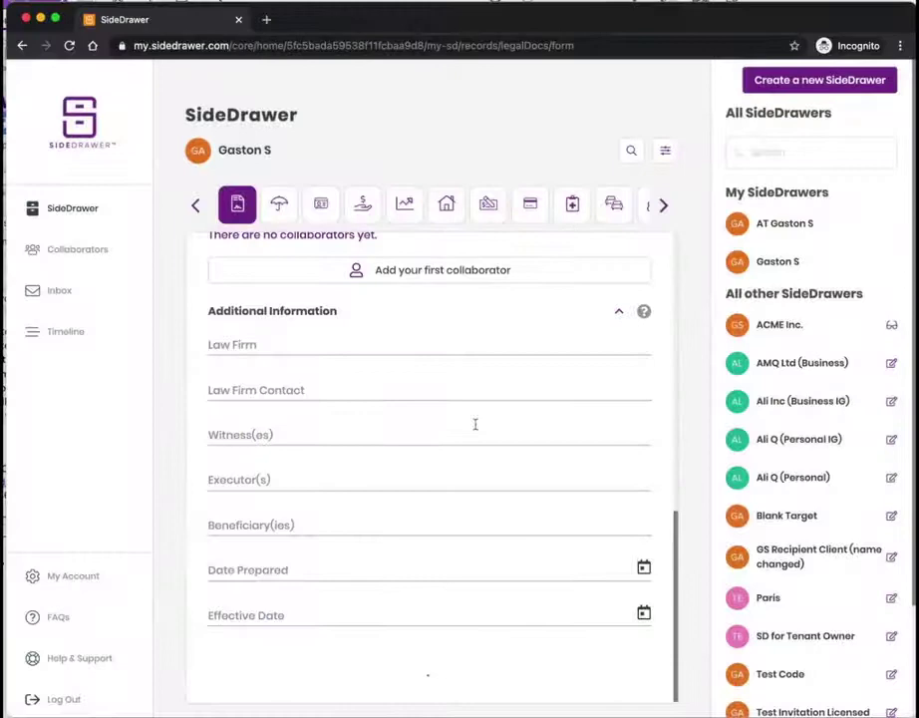
scroll(376, 405, down, 4)
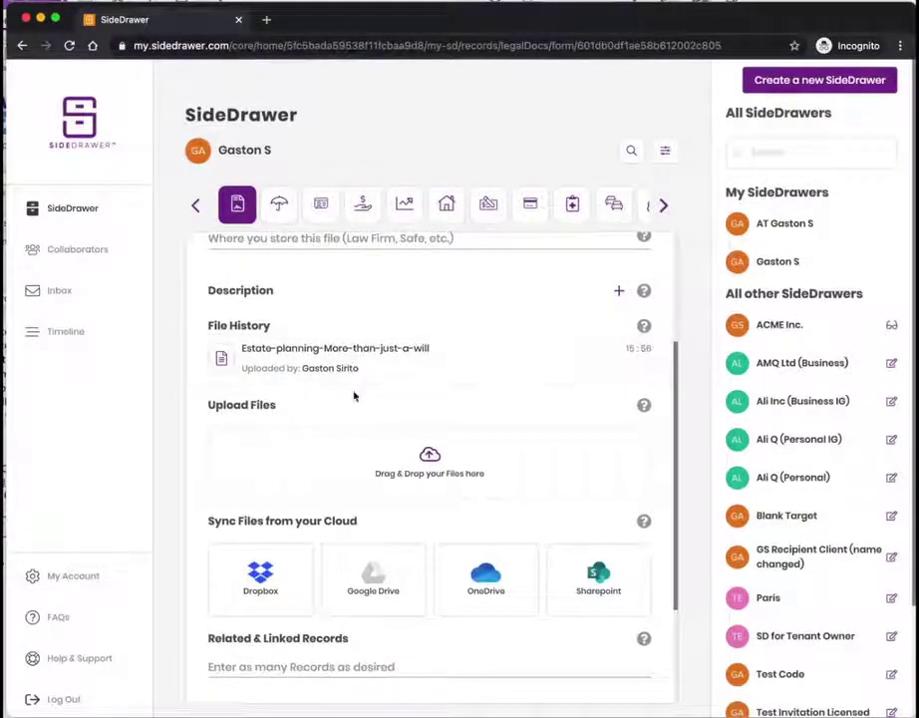
scroll(329, 438, down, 1)
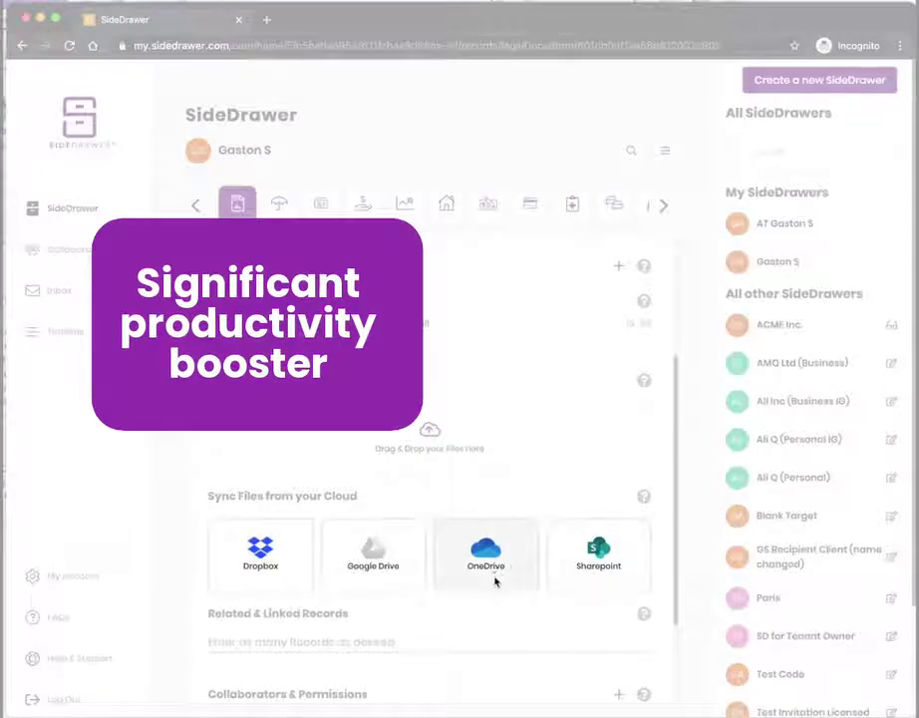
Step: Choose the client's Legal Documents folder under OneDrive > Client Files as the sync source
click(489, 568)
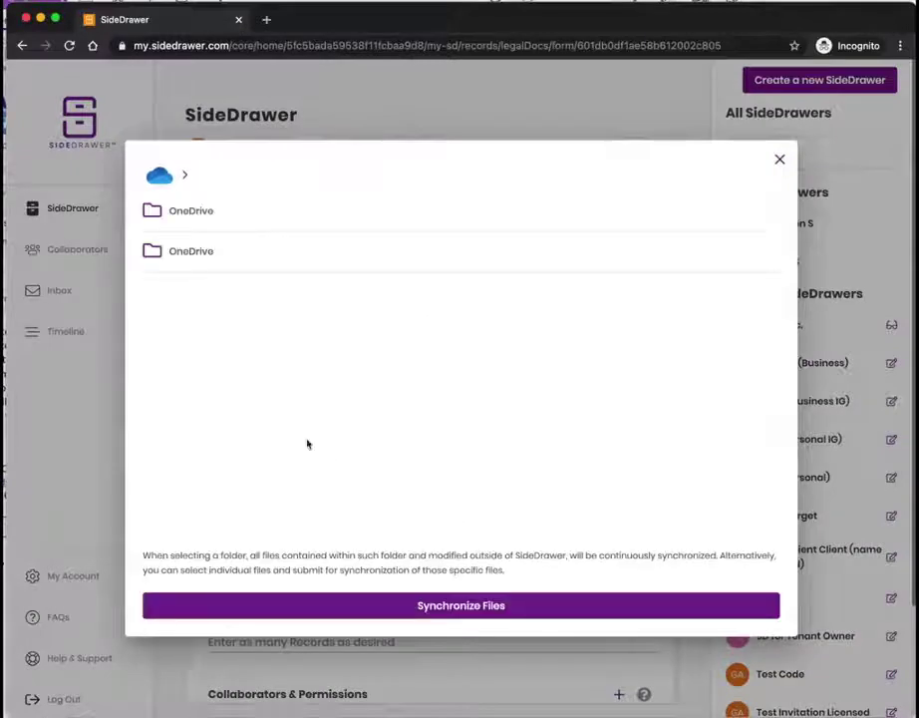
click(151, 213)
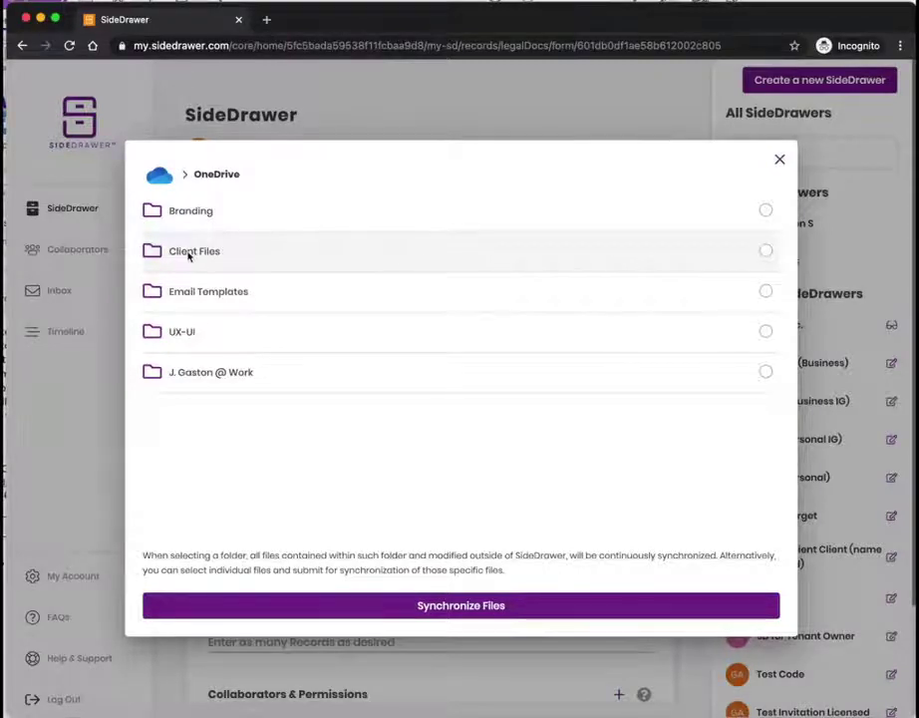
click(188, 256)
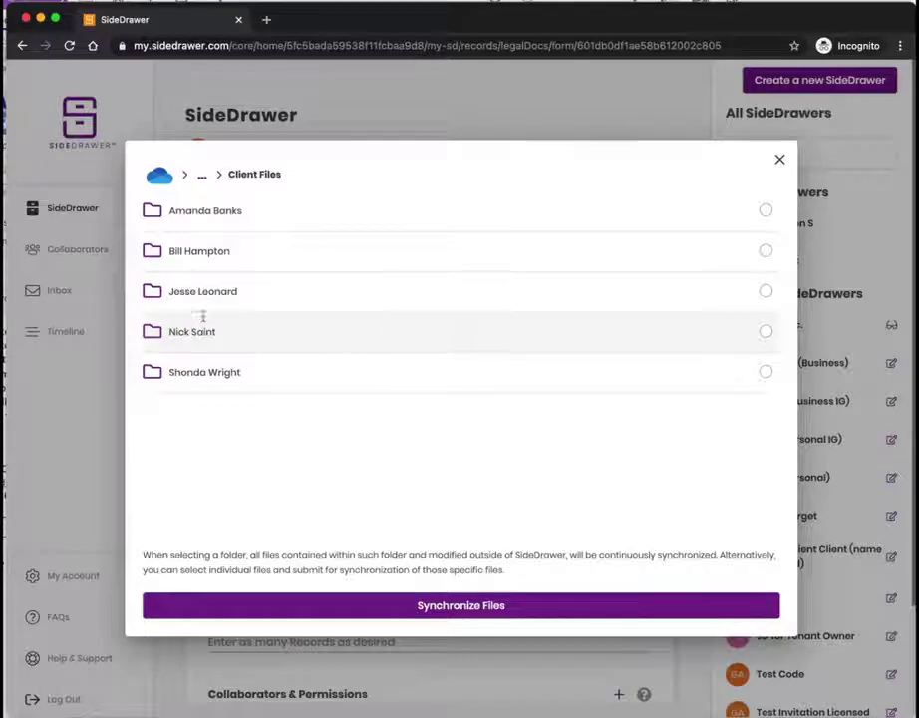
click(196, 335)
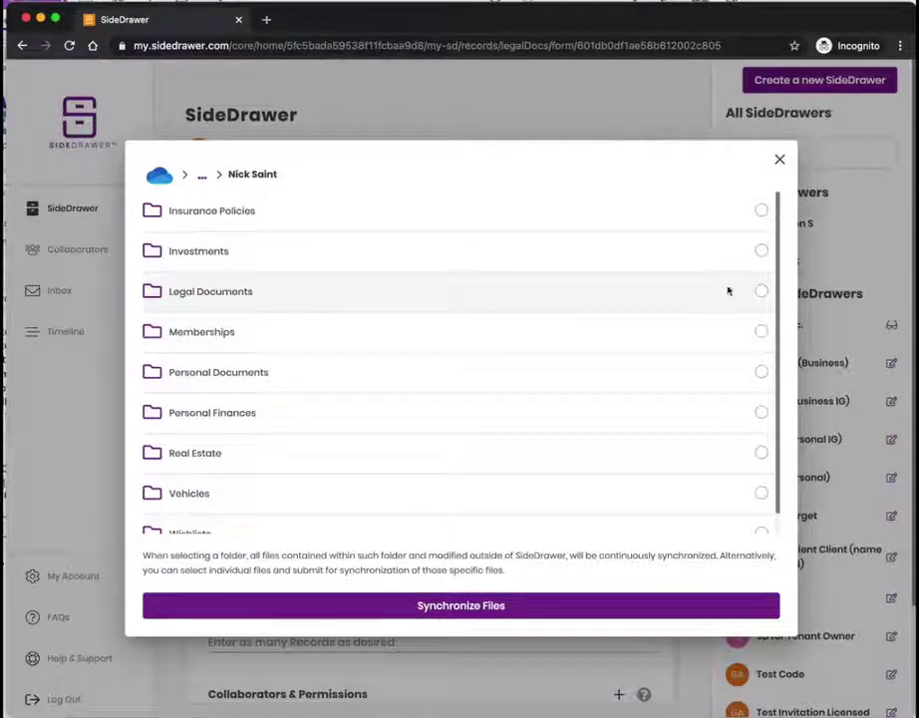
click(762, 291)
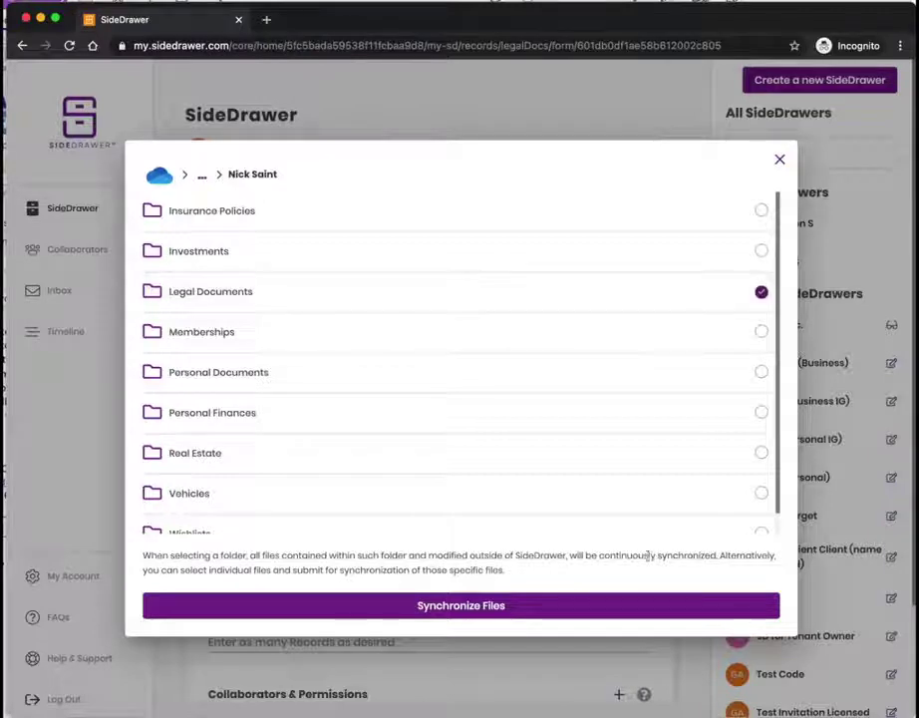
Step: Synchronize the OneDrive Legal Documents folder and review the three synced files
click(532, 615)
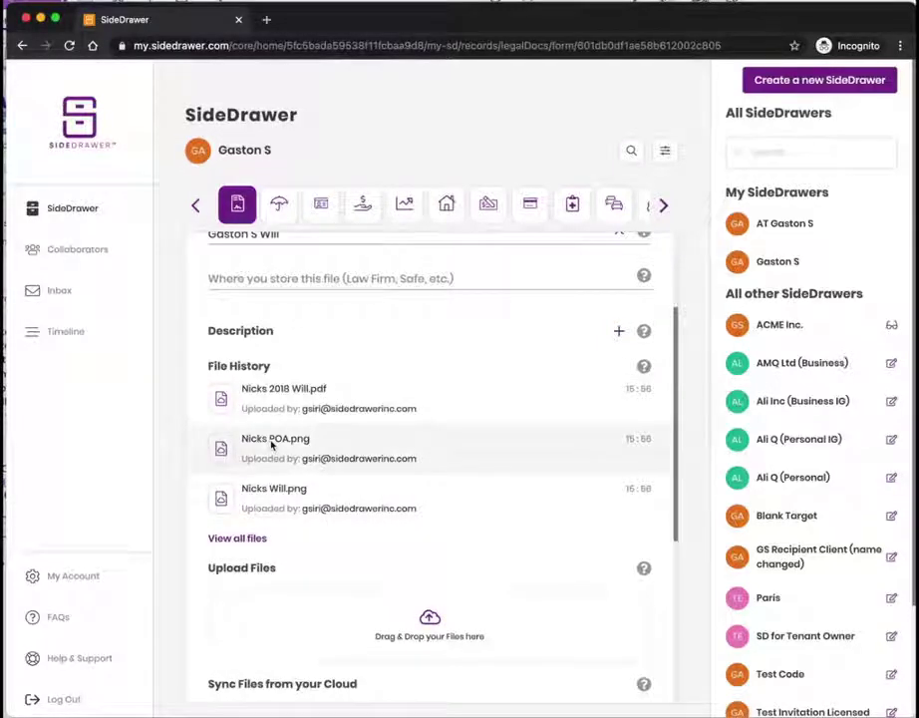
scroll(324, 486, down, 2)
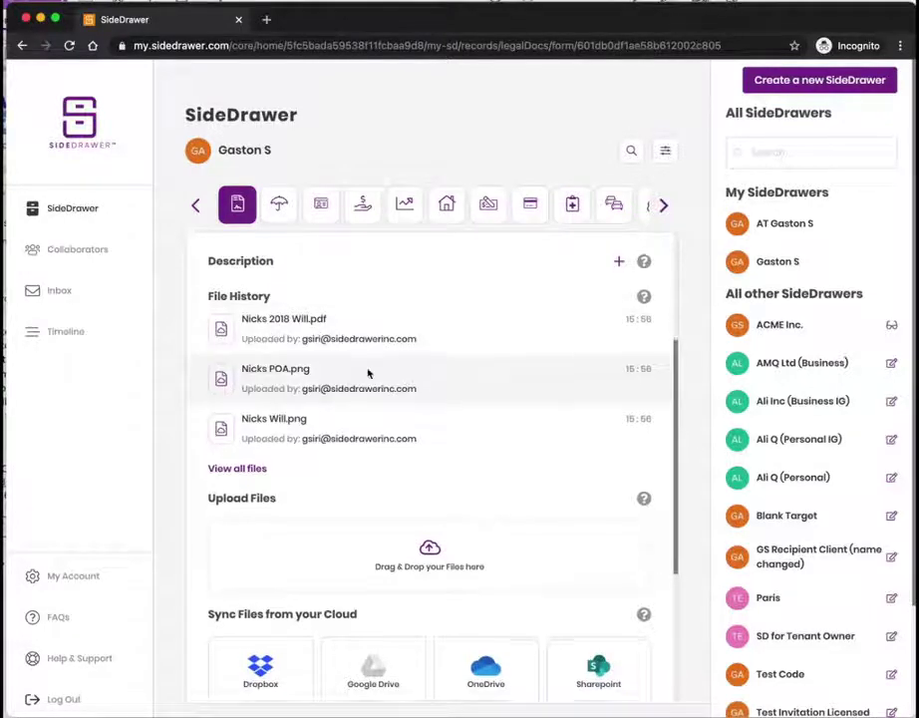
scroll(369, 375, down, 5)
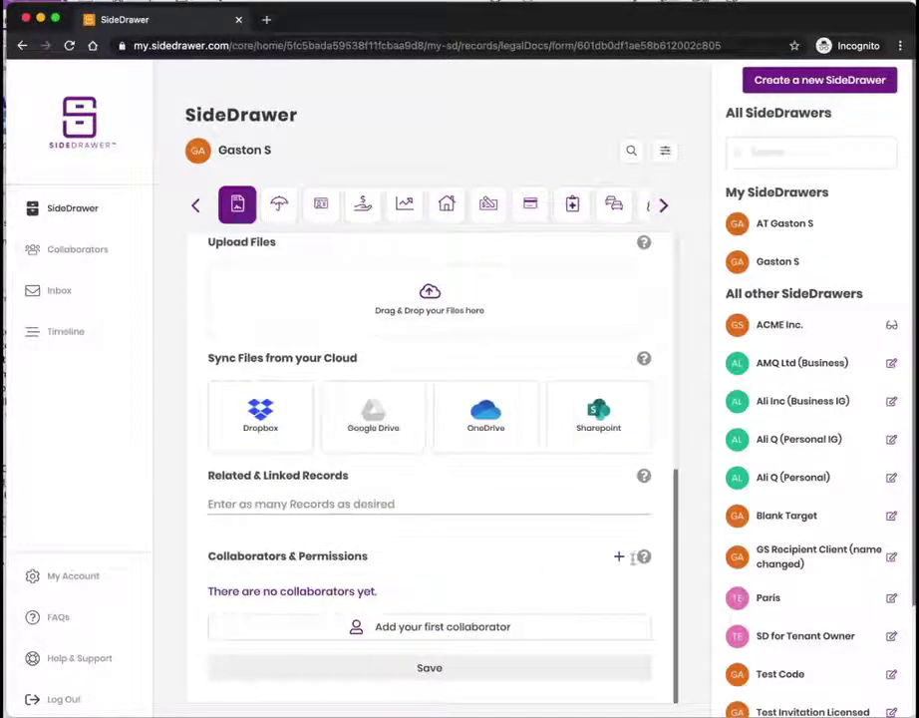
Step: Start a collaborator invitation and enter the lawyer's e-mail address
click(620, 558)
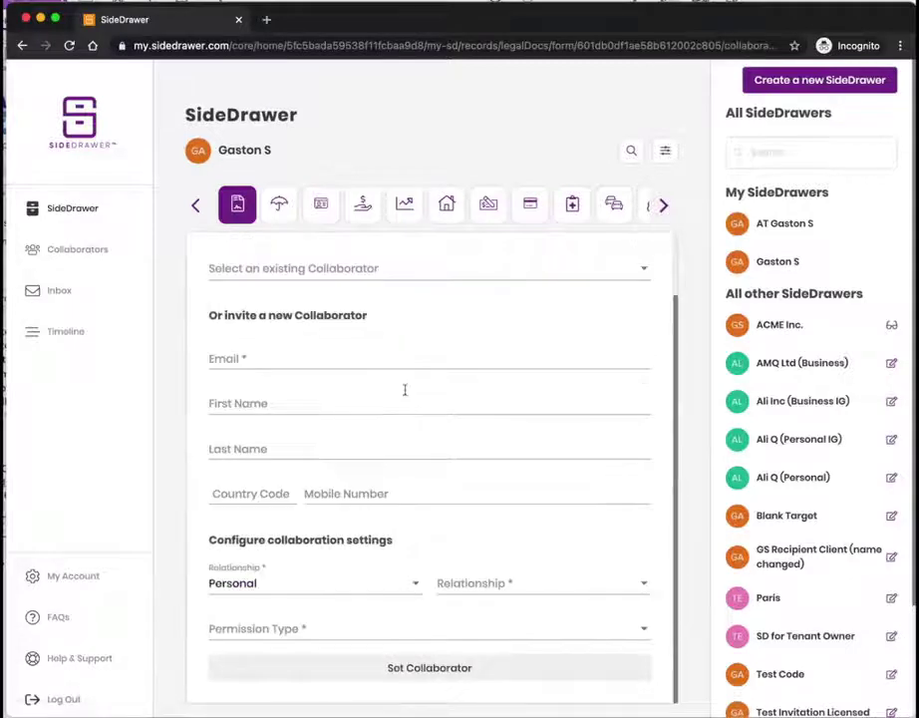
click(365, 370)
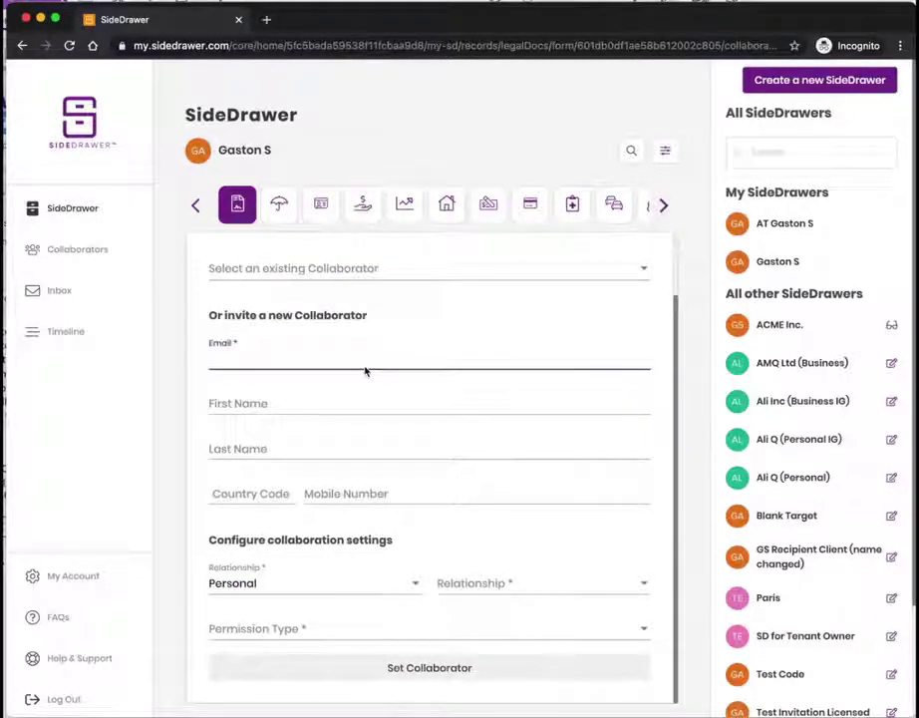
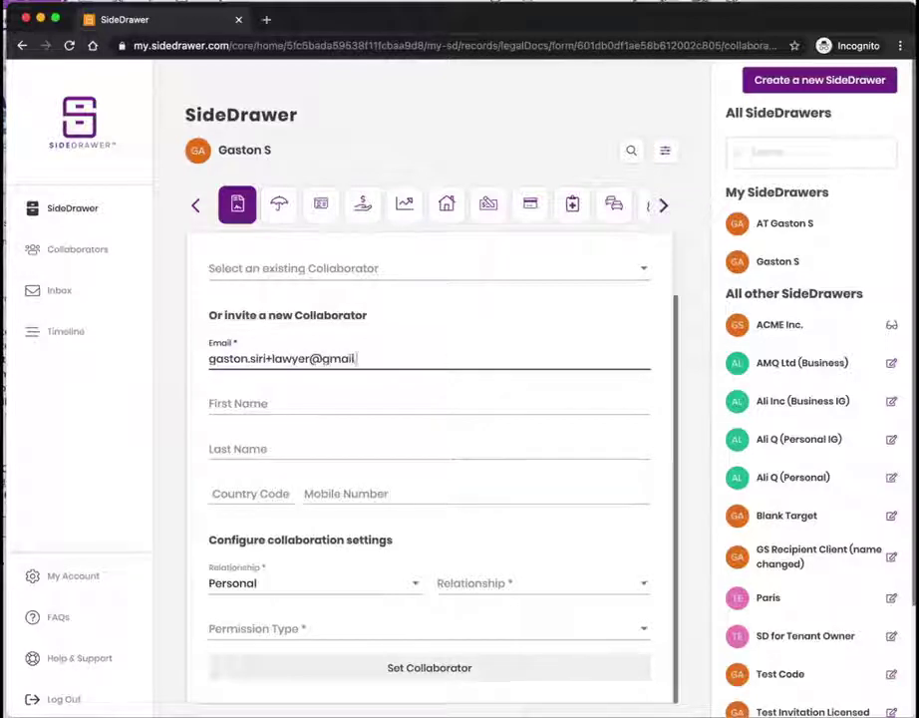
Step: Set the relationship to Professional – Estate Lawyer with No Details permission
click(402, 582)
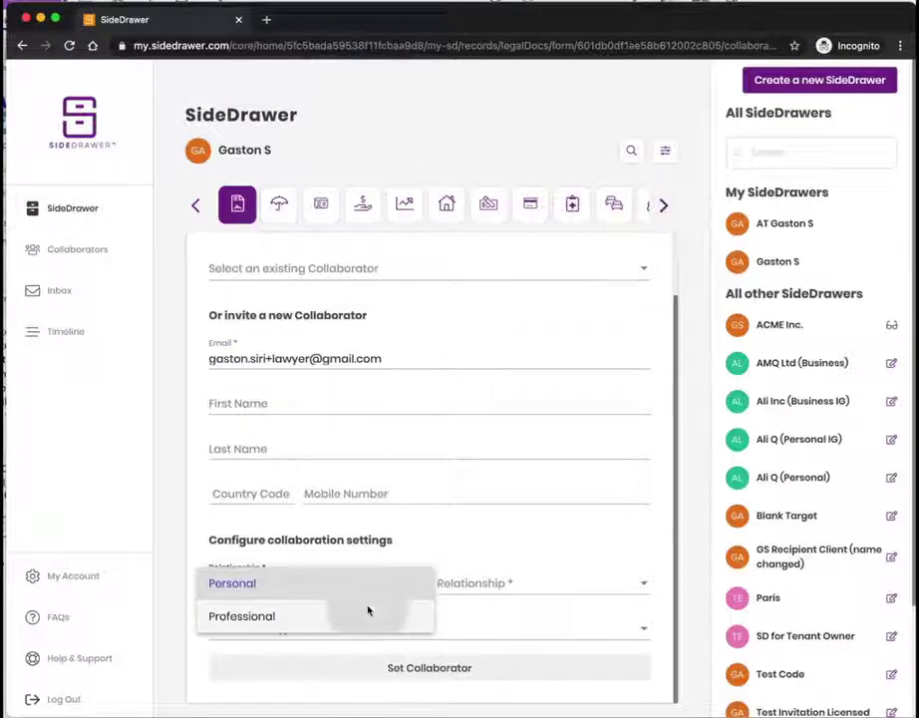
click(367, 612)
click(487, 587)
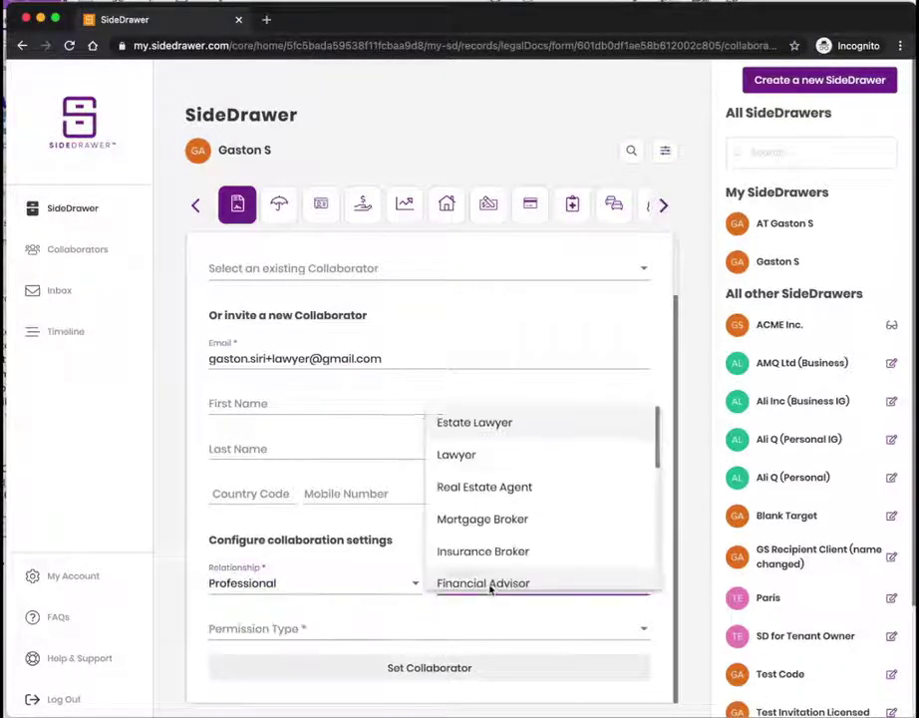
click(498, 419)
click(456, 626)
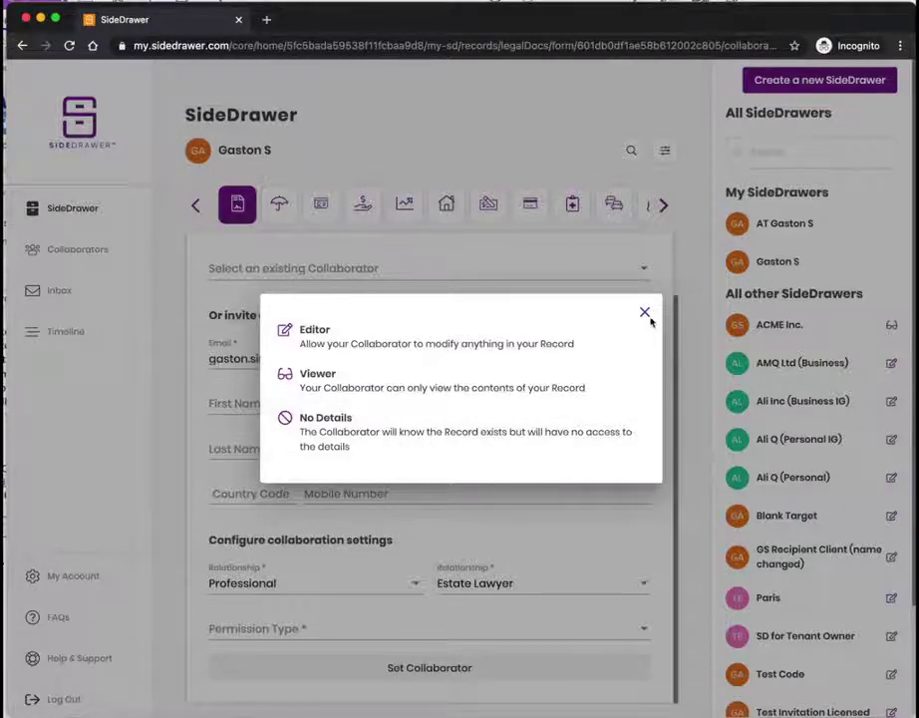
click(515, 440)
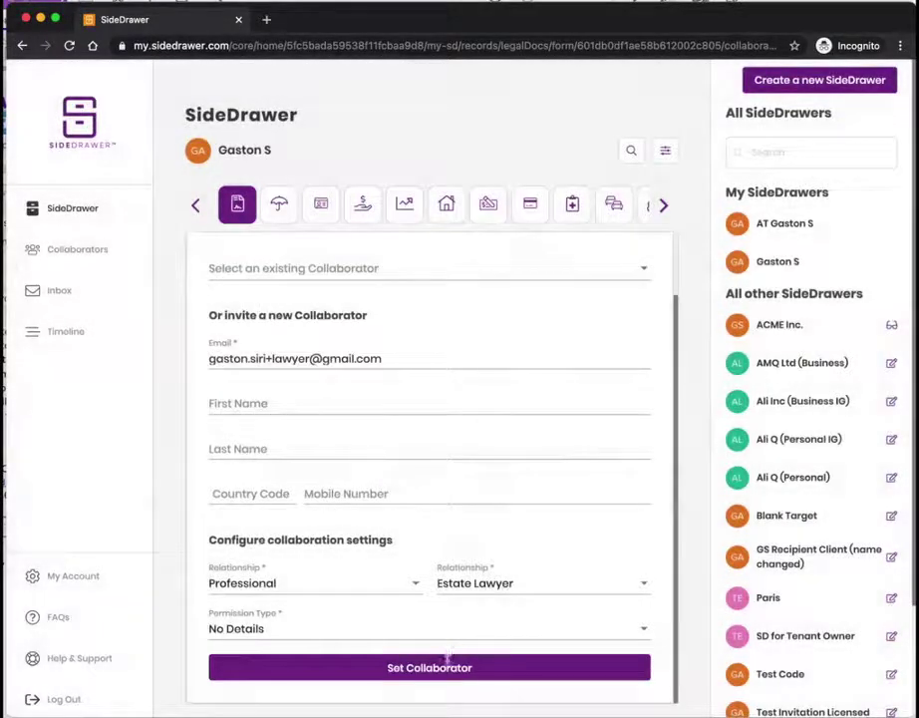
Step: Set the estate lawyer as collaborator, then view them active on Manage Collaborators
click(447, 661)
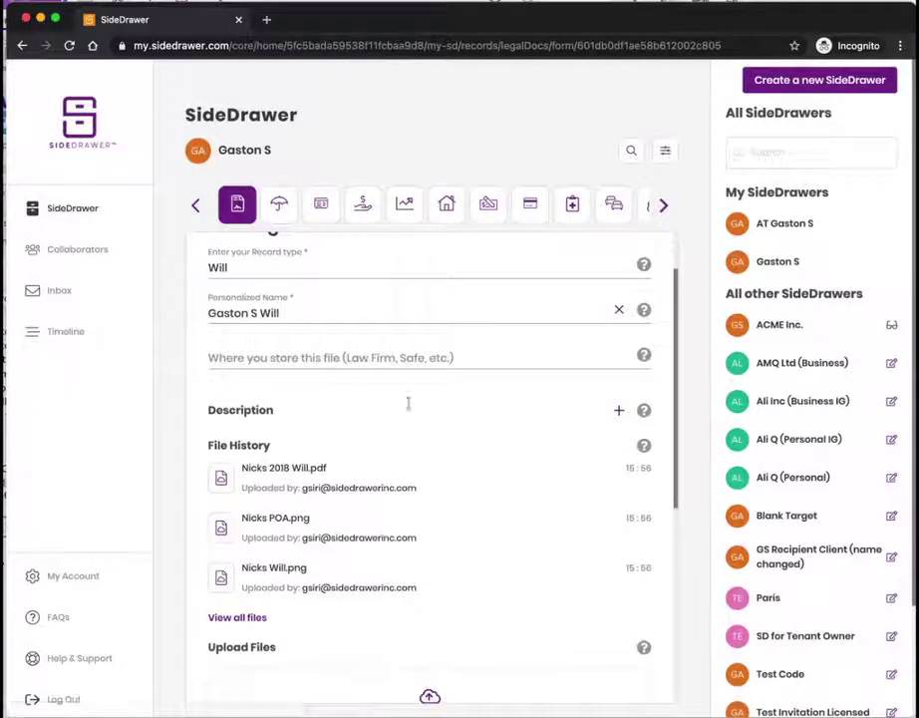
scroll(398, 488, down, 5)
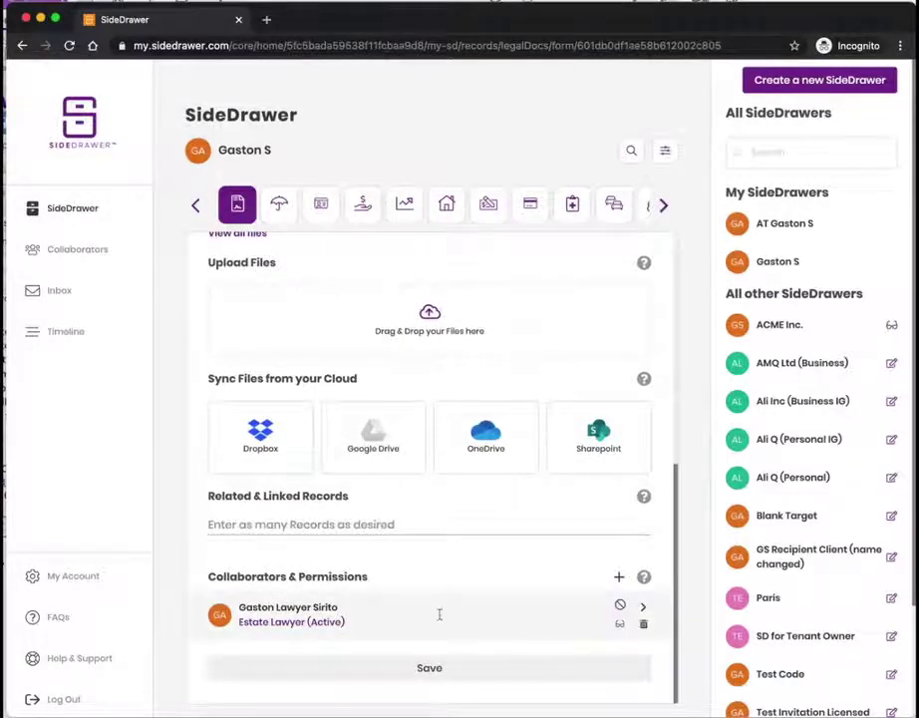
click(69, 247)
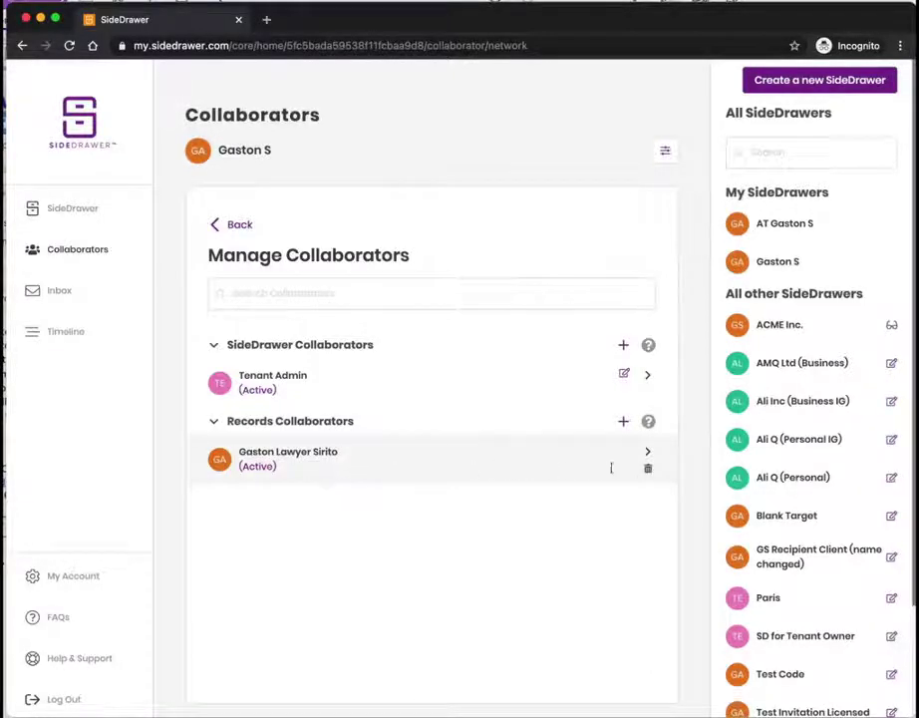
Step: Grant the lawyer Editor on Legal Documents and Viewer on Insurance Policies, then return home
click(648, 454)
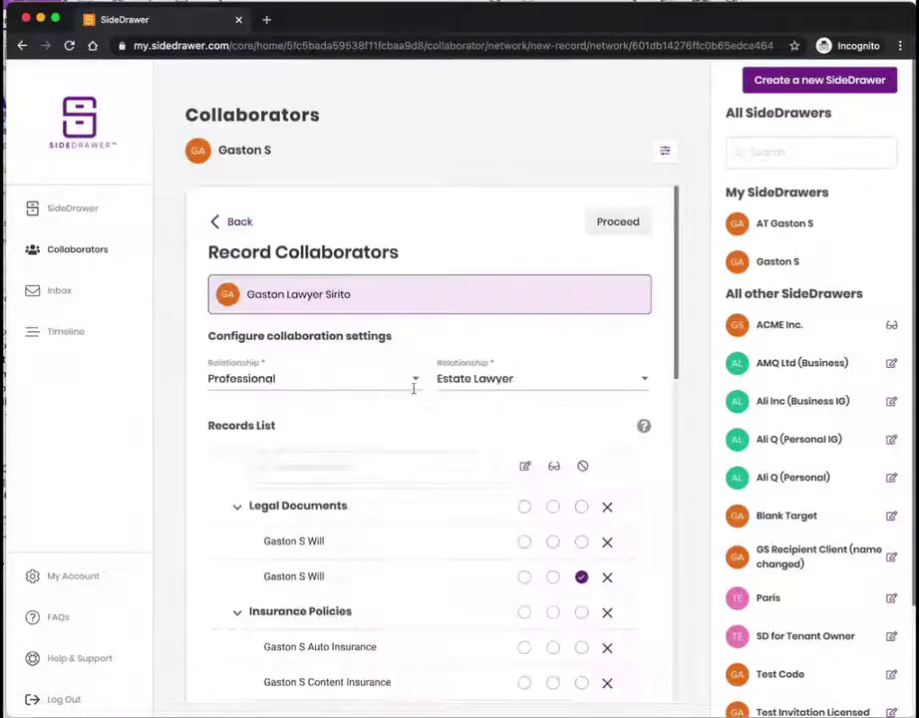
scroll(376, 454, down, 2)
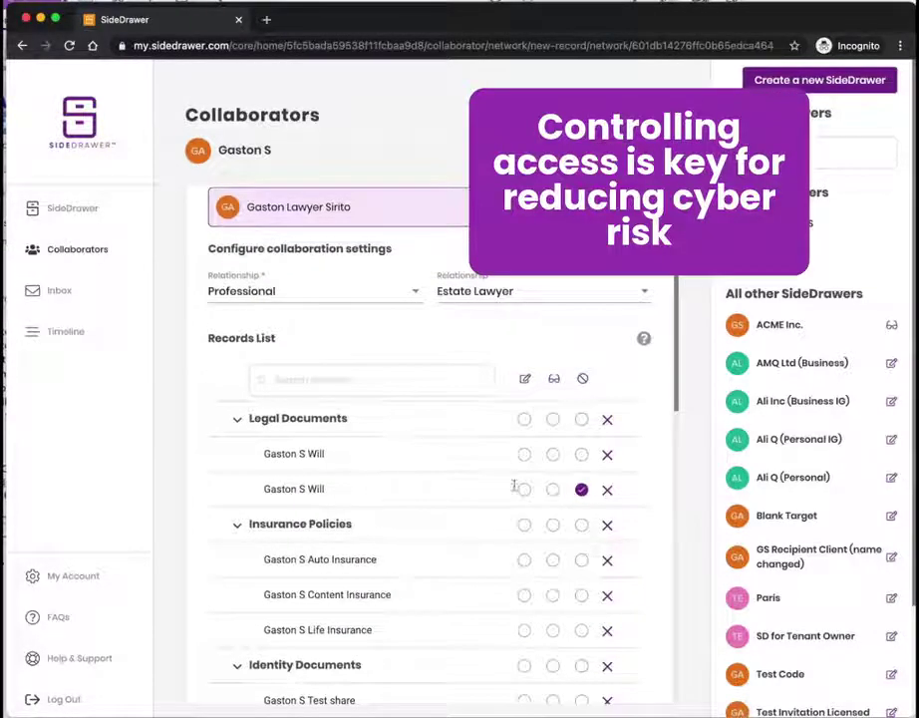
click(524, 419)
scroll(525, 503, down, 1)
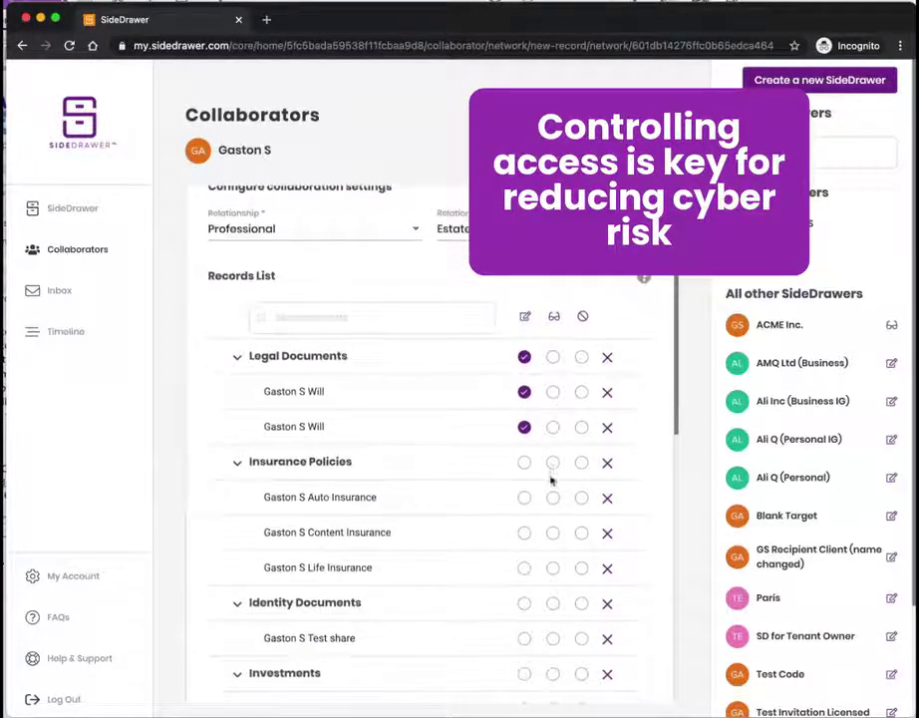
click(552, 462)
scroll(525, 538, down, 1)
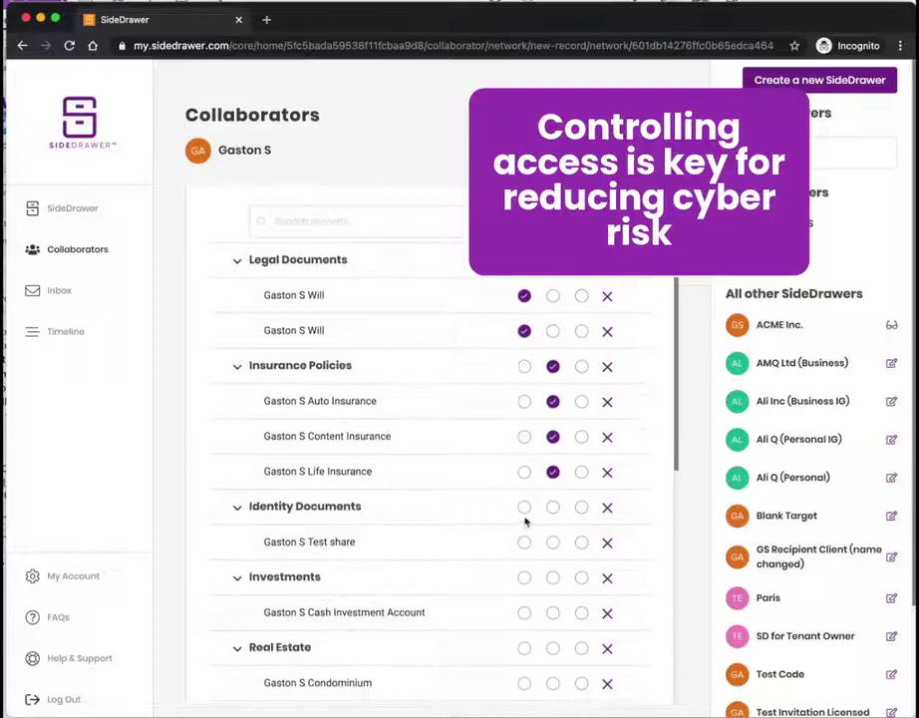
scroll(538, 499, up, 1)
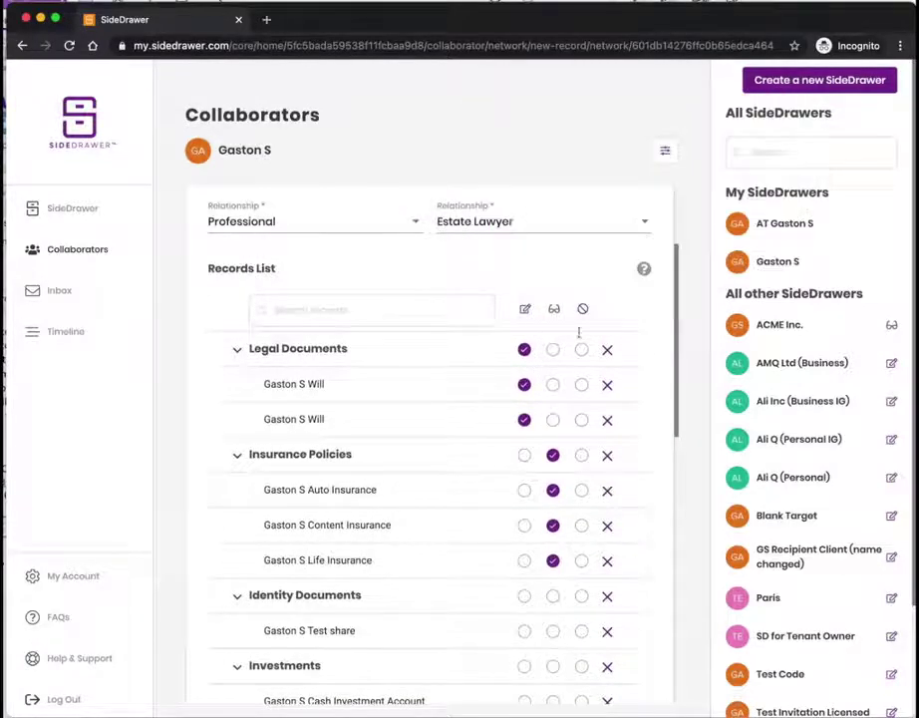
scroll(578, 332, up, 2)
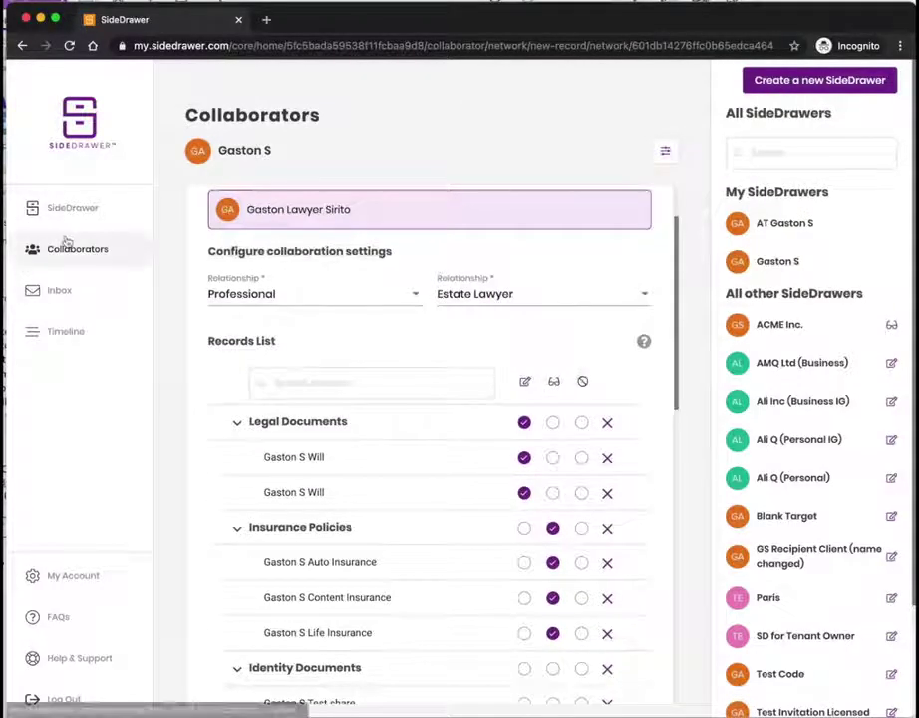
click(66, 211)
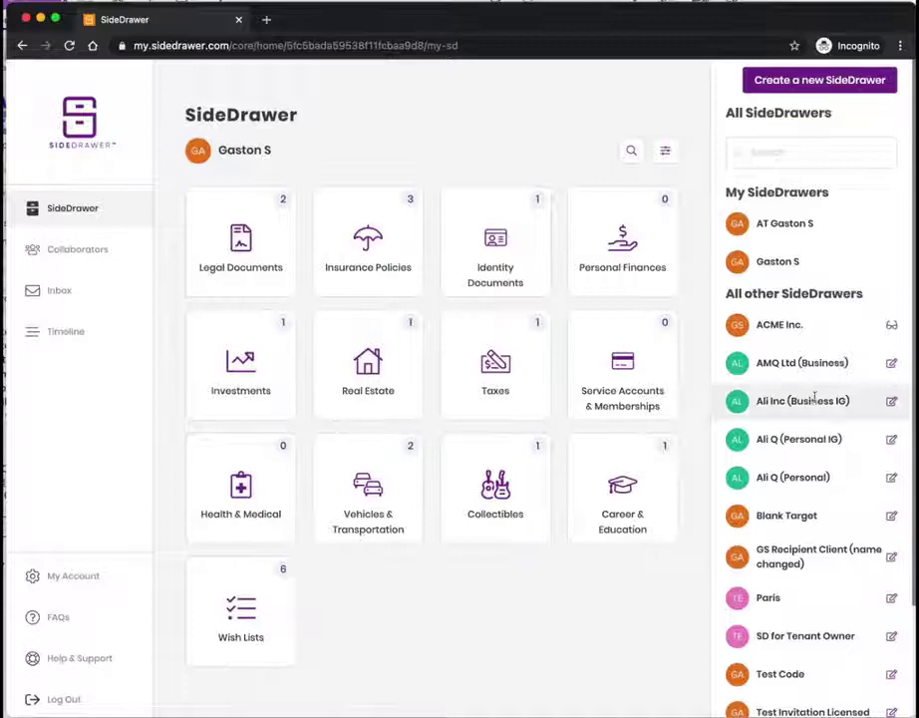
Step: Switch to the AMQ Ltd (Business) drawer
click(805, 371)
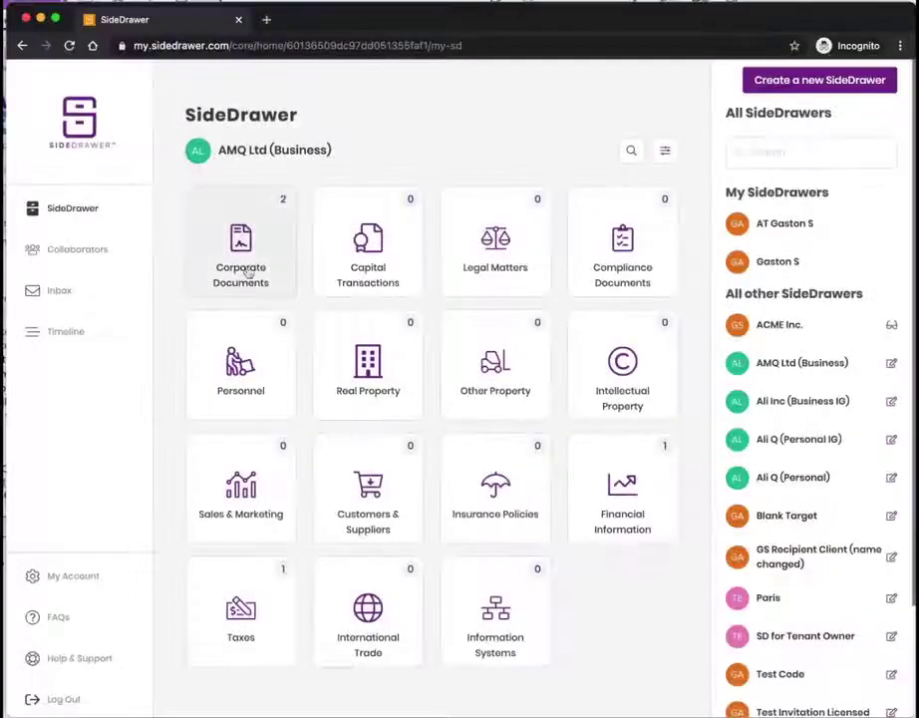
Step: Create and save a Corporate Policy record under AMQ Ltd (Business) Insurance Policies
click(473, 473)
click(584, 268)
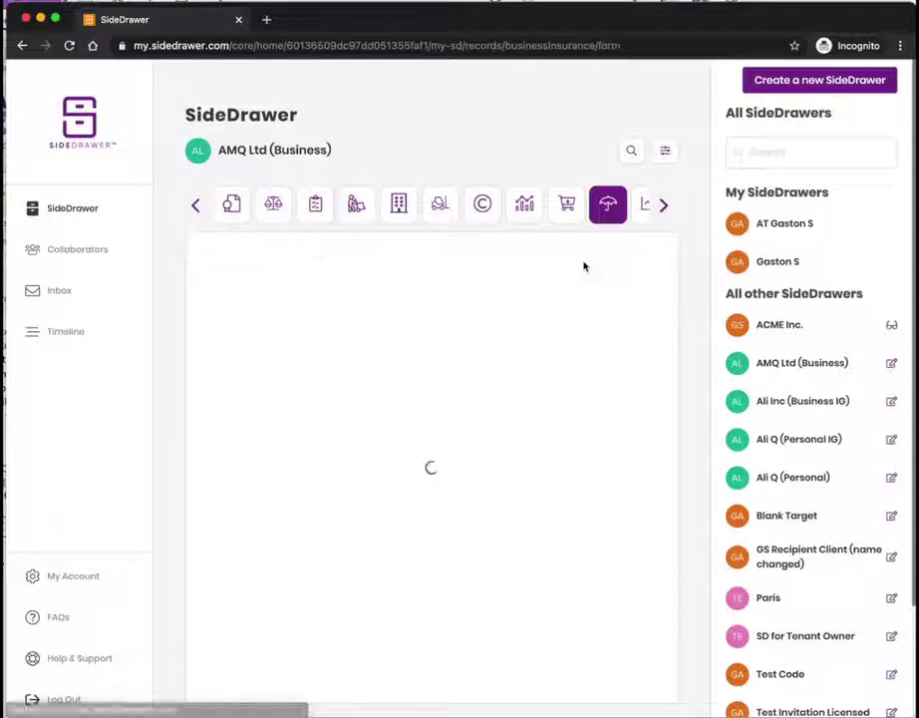
click(344, 344)
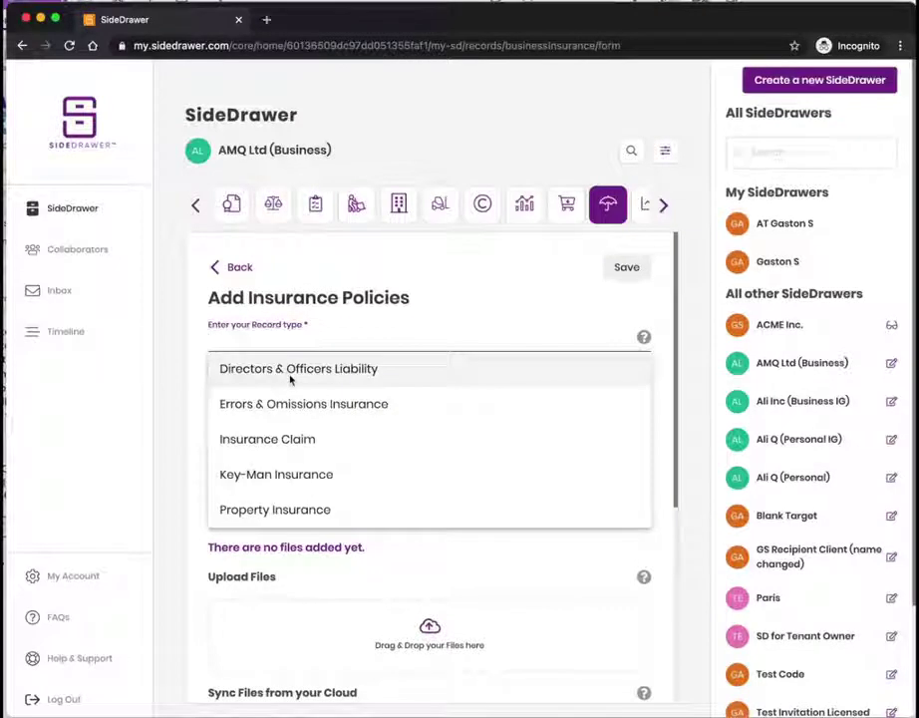
text(Corporate)
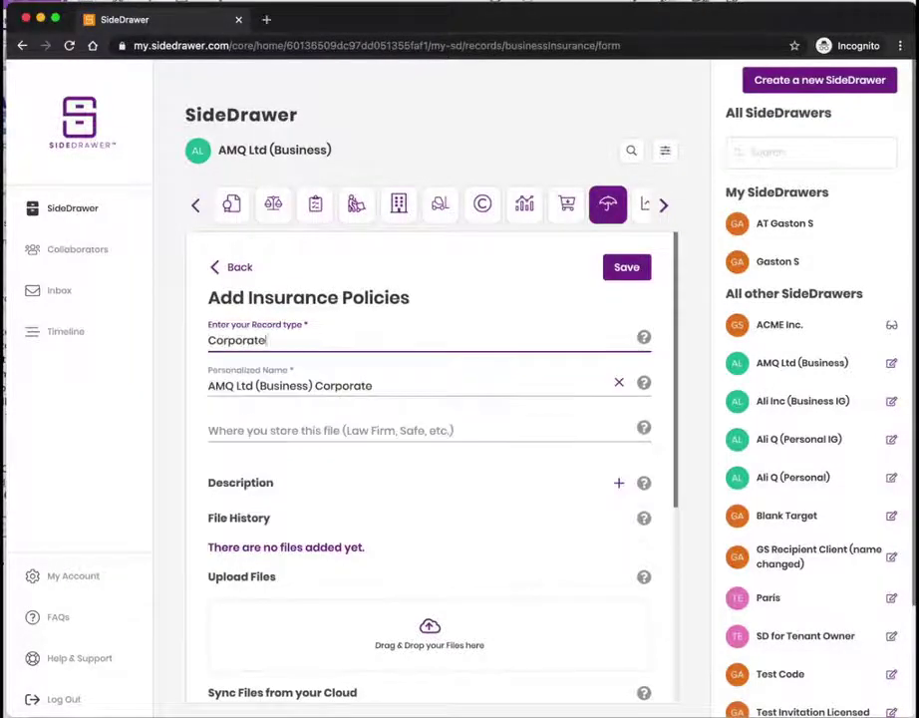
text( Policy)
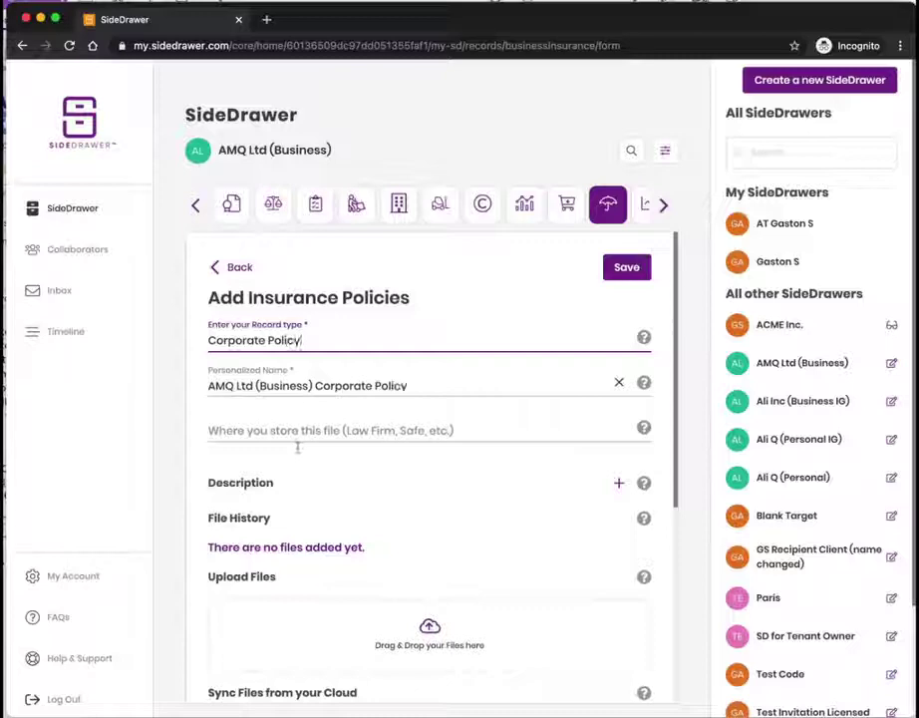
scroll(291, 464, down, 5)
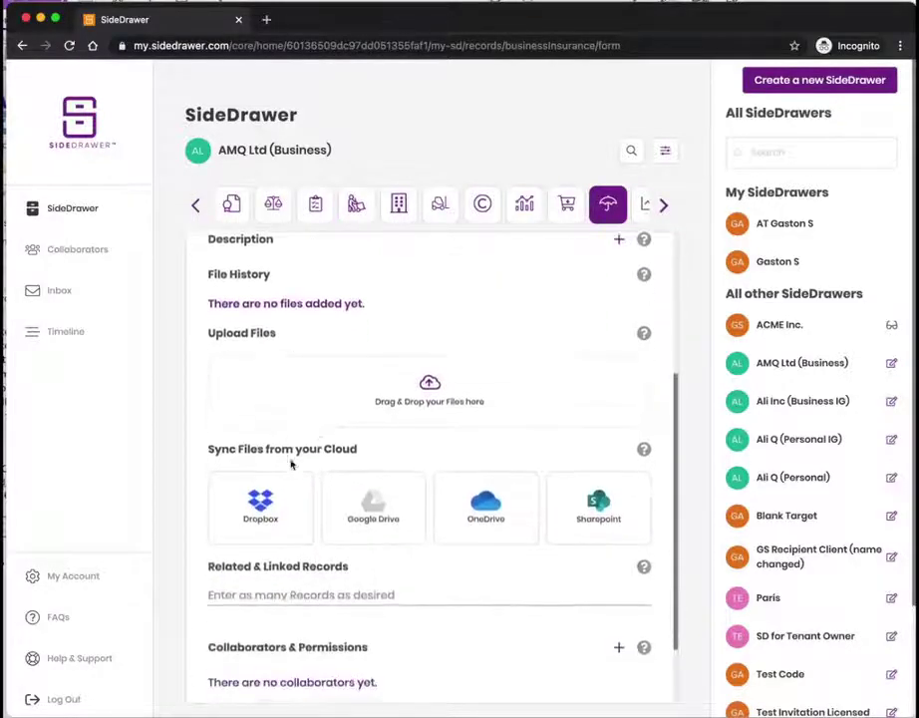
scroll(318, 403, down, 2)
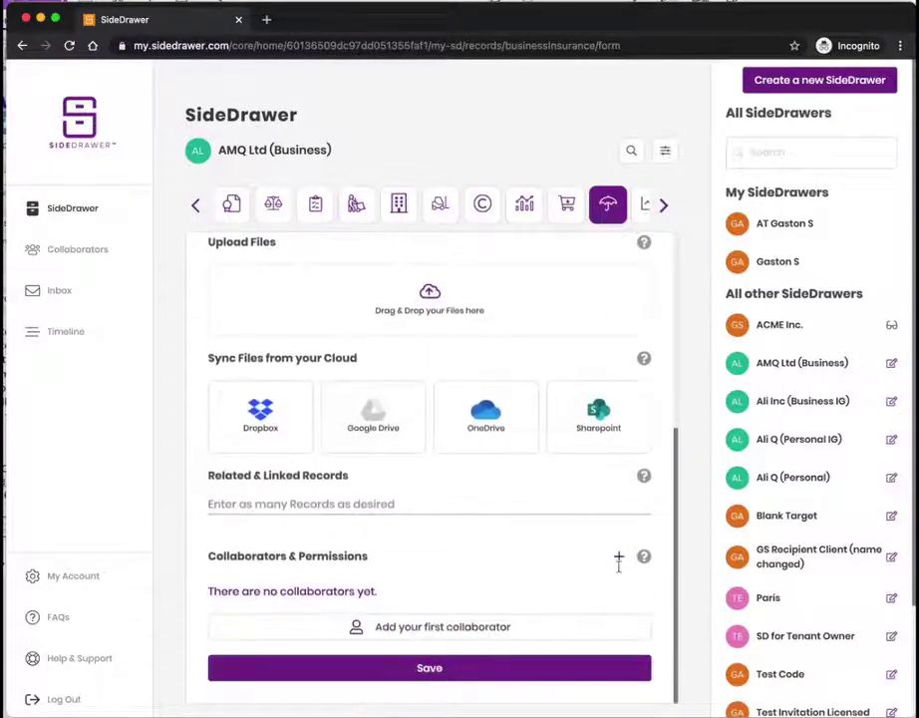
click(538, 664)
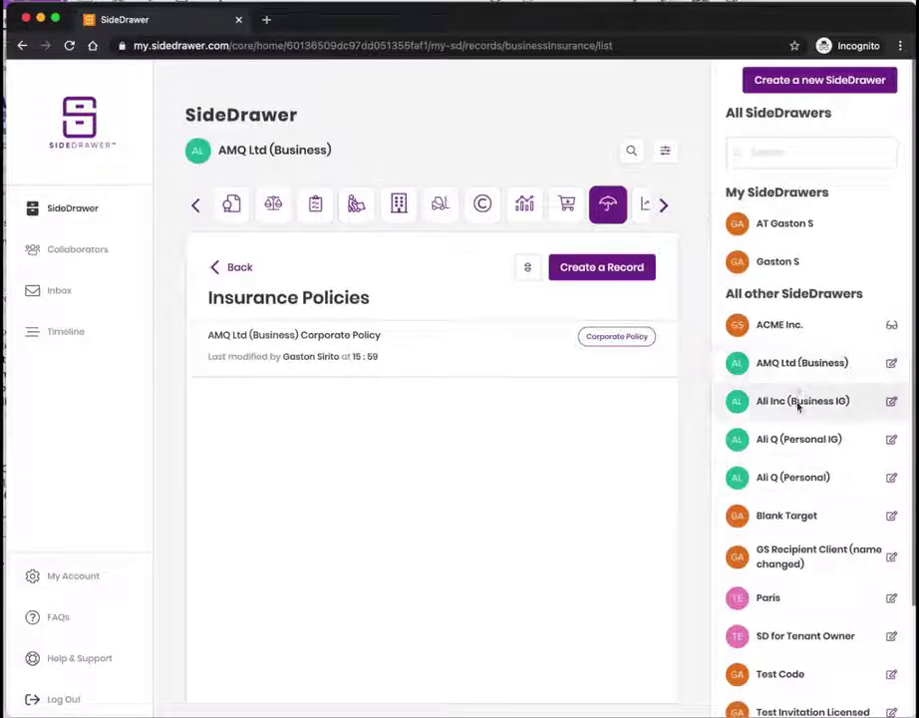
Step: Open the client's Personal IG drawer, browse its Timeline events, then go back to its category home
click(796, 446)
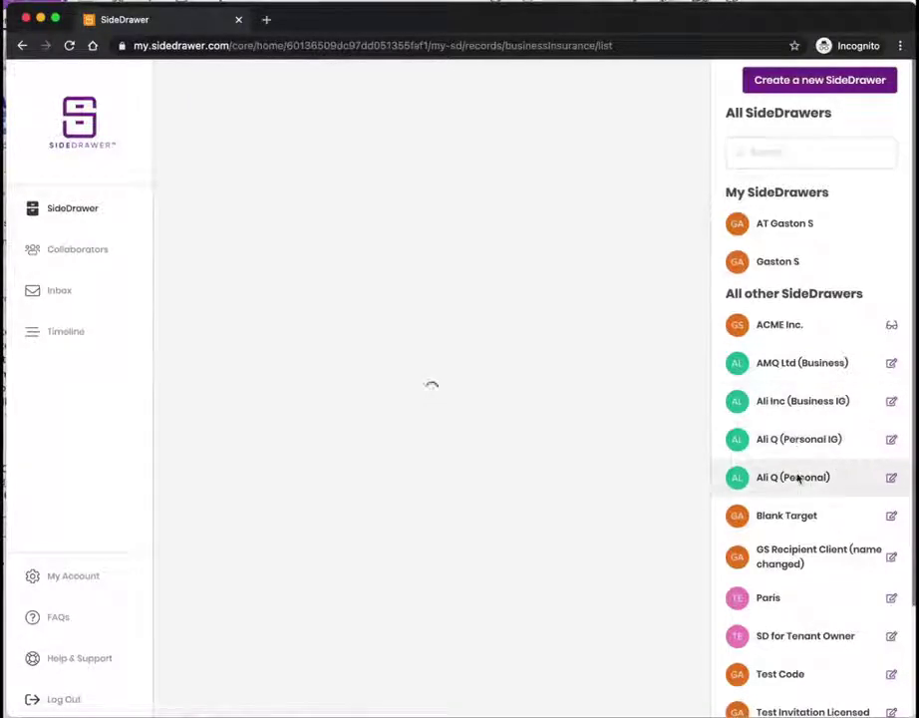
click(798, 477)
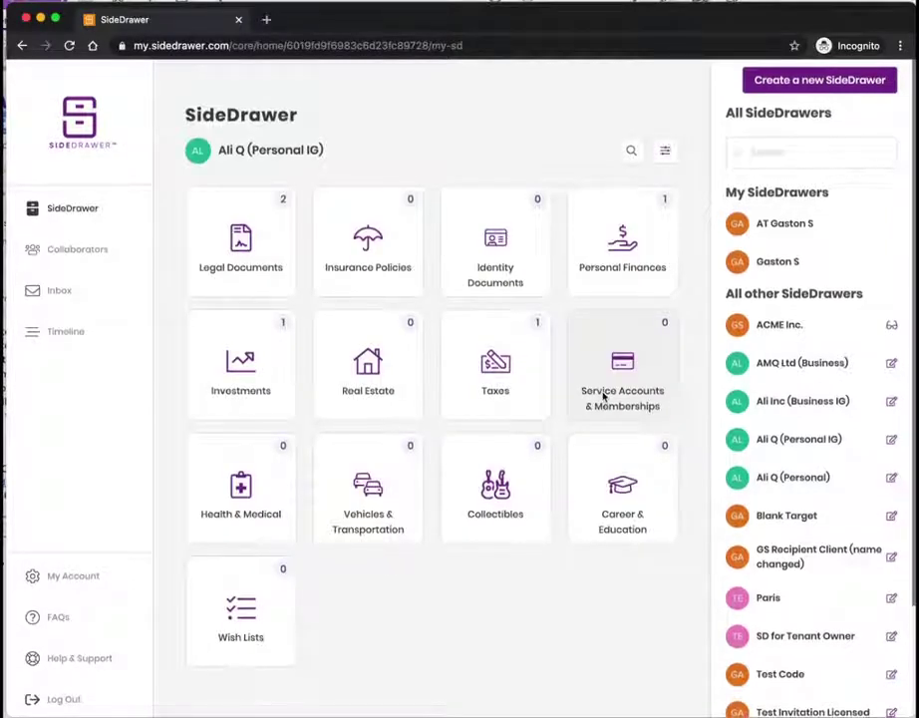
click(86, 340)
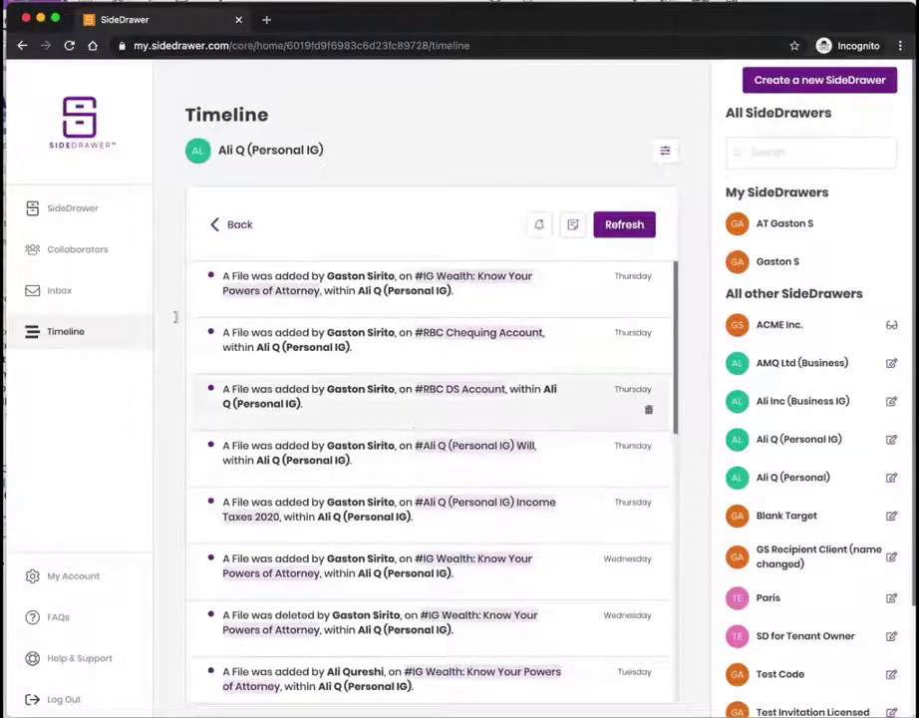
click(263, 402)
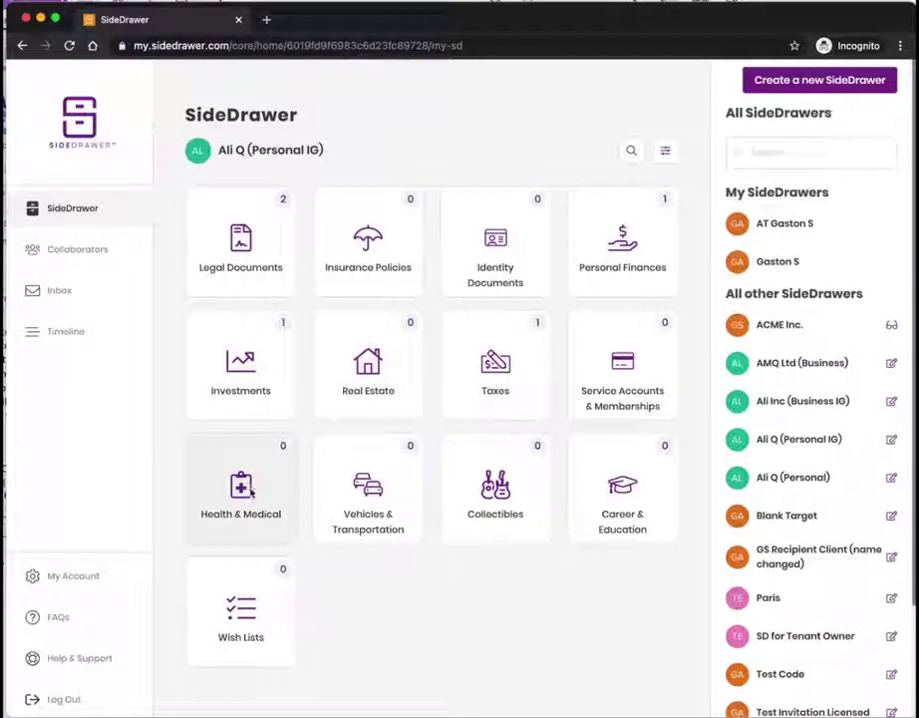
Step: Switch to the AT drawer listed under My SideDrawers
click(747, 223)
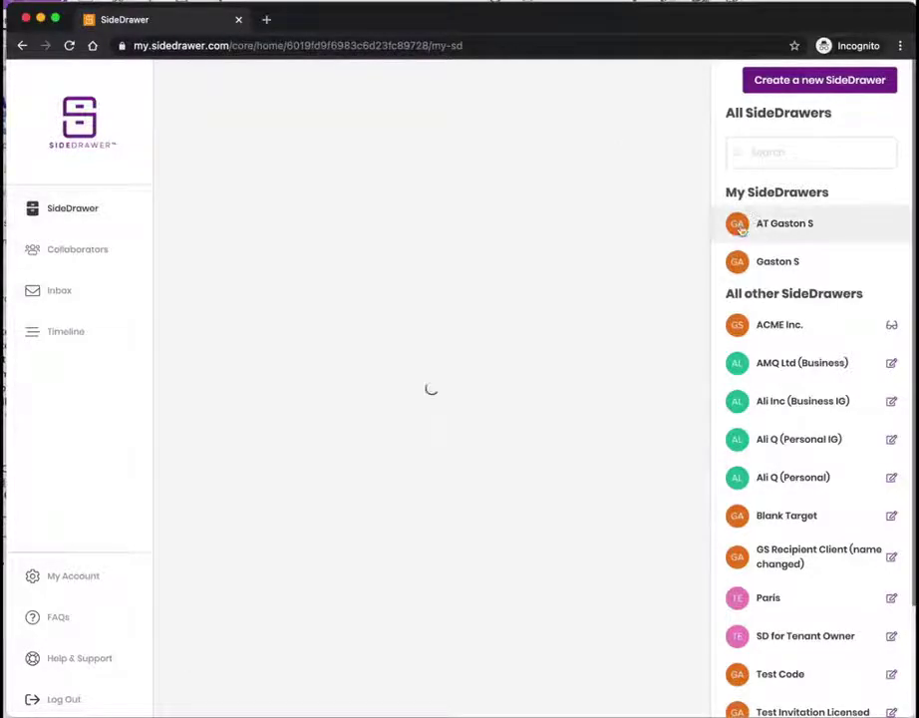